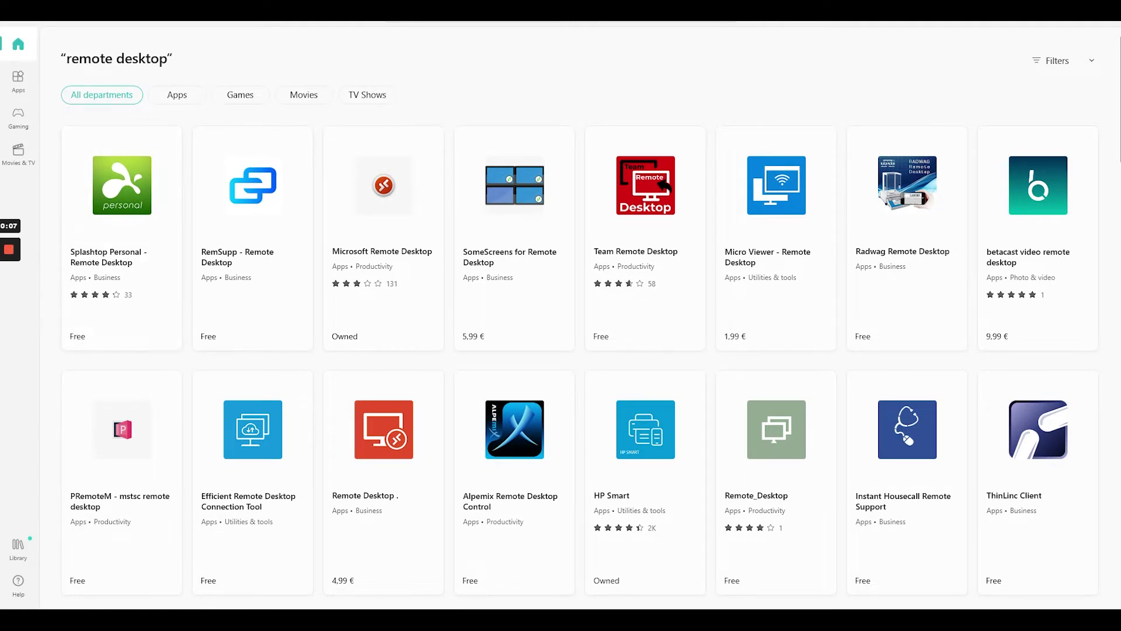
# Launch Microsoft Store from a Start search for 'store' and open the Microsoft Remote Desktop listing.
pyautogui.press('super')
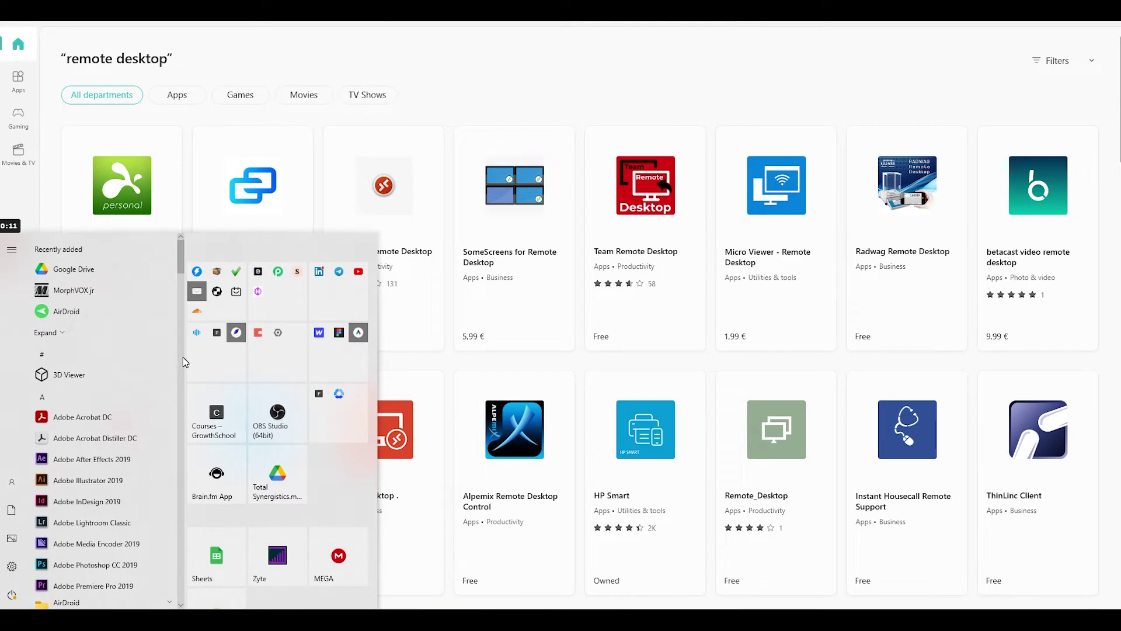
pyautogui.write('store')
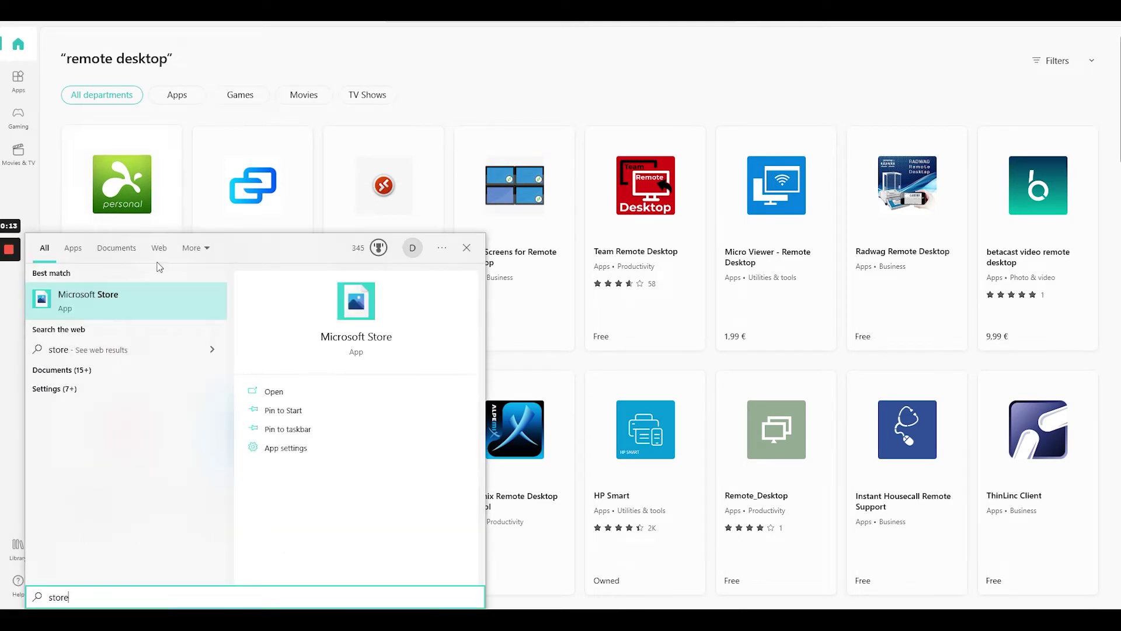
pyautogui.press('Return')
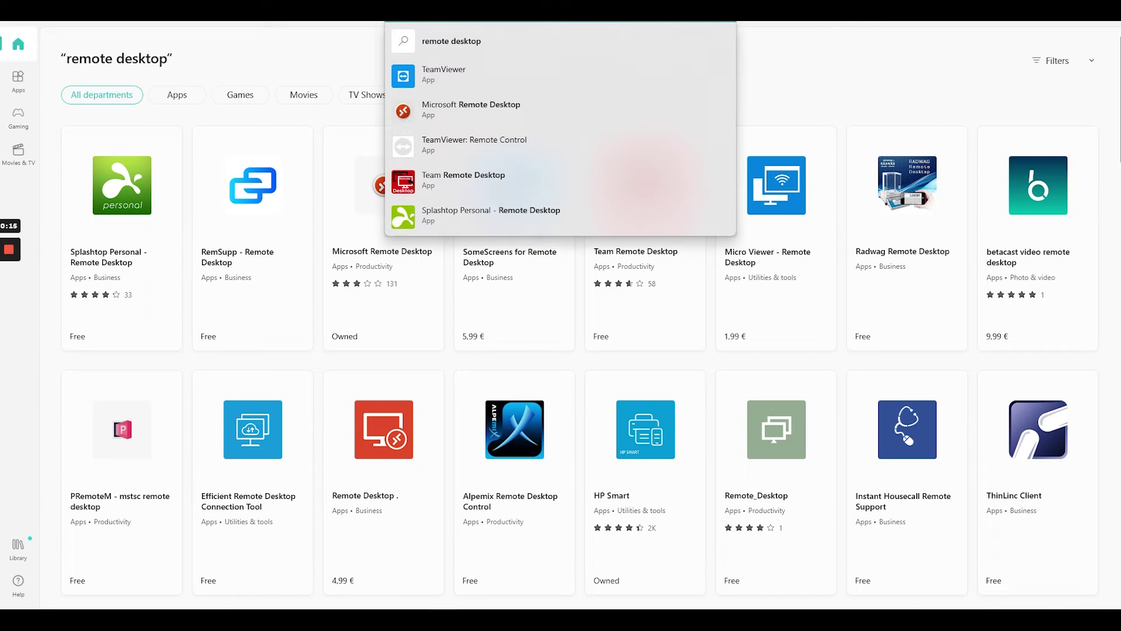
pyautogui.click(765, 88)
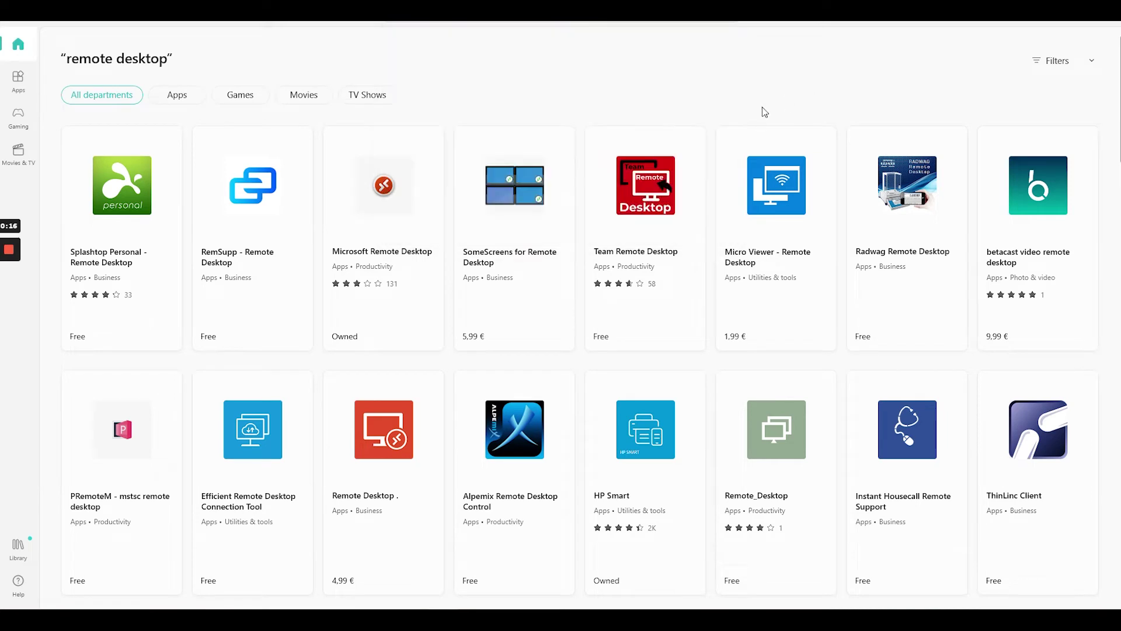
pyautogui.click(397, 177)
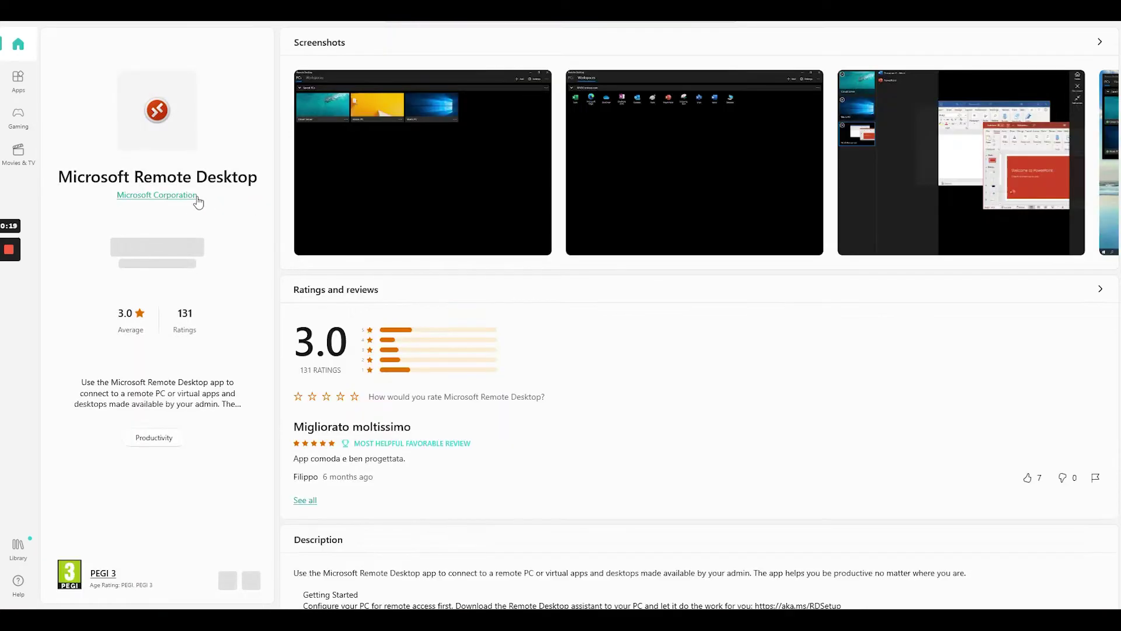
# Enlarge the first Microsoft Remote Desktop screenshot in the Store gallery.
pyautogui.click(436, 138)
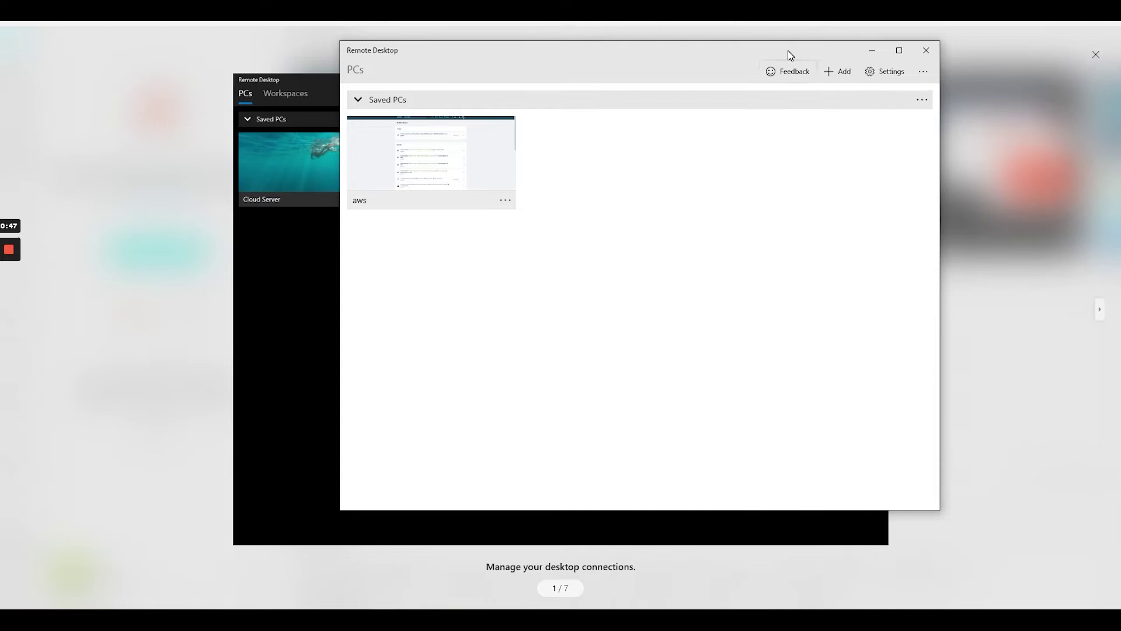
# Close the Store gallery, maximize the Remote Desktop window, and bring up its Add options.
pyautogui.moveTo(788, 50); pyautogui.dragTo(709, 136)
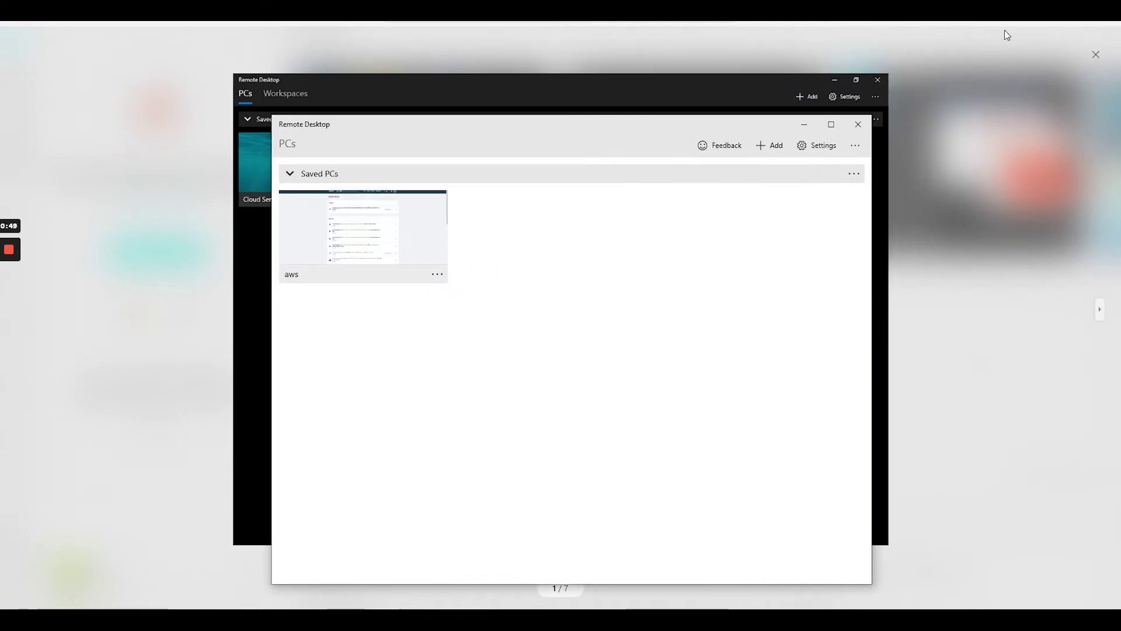
pyautogui.press('Escape')
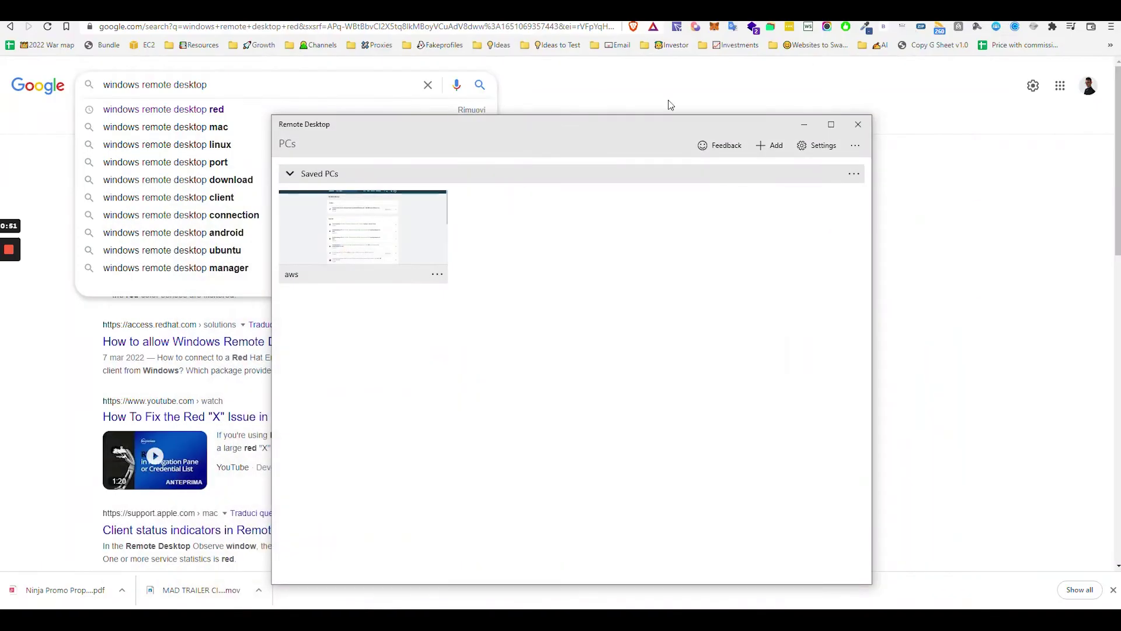
pyautogui.doubleClick(553, 133)
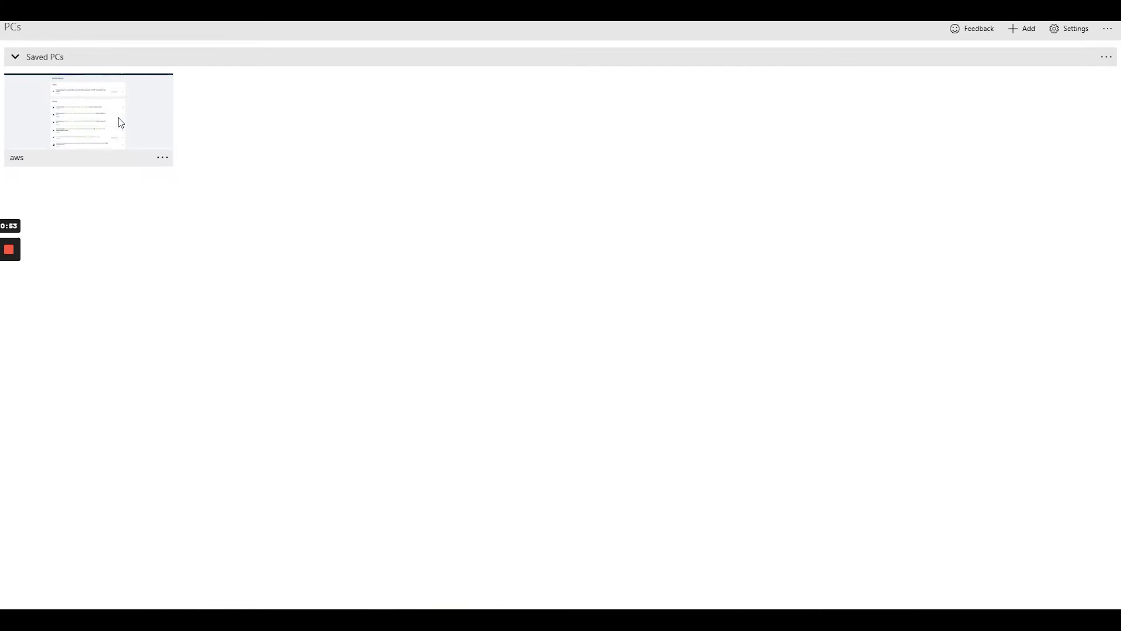
pyautogui.click(1022, 28)
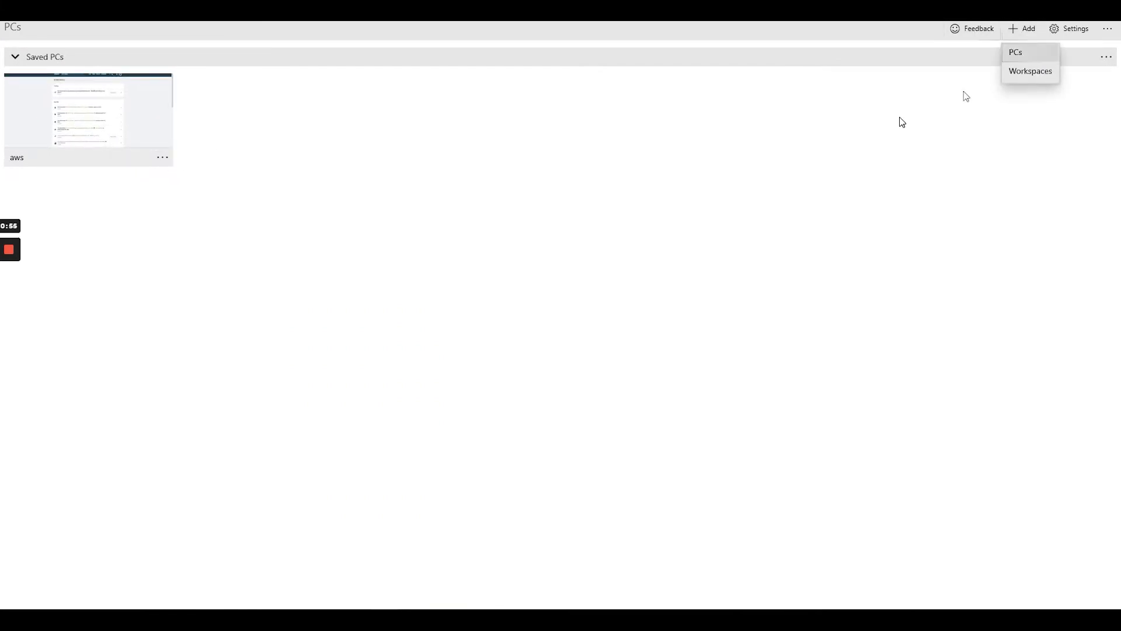
# Start a new PC connection with display name Administrator and the Administrator user account.
pyautogui.click(1032, 57)
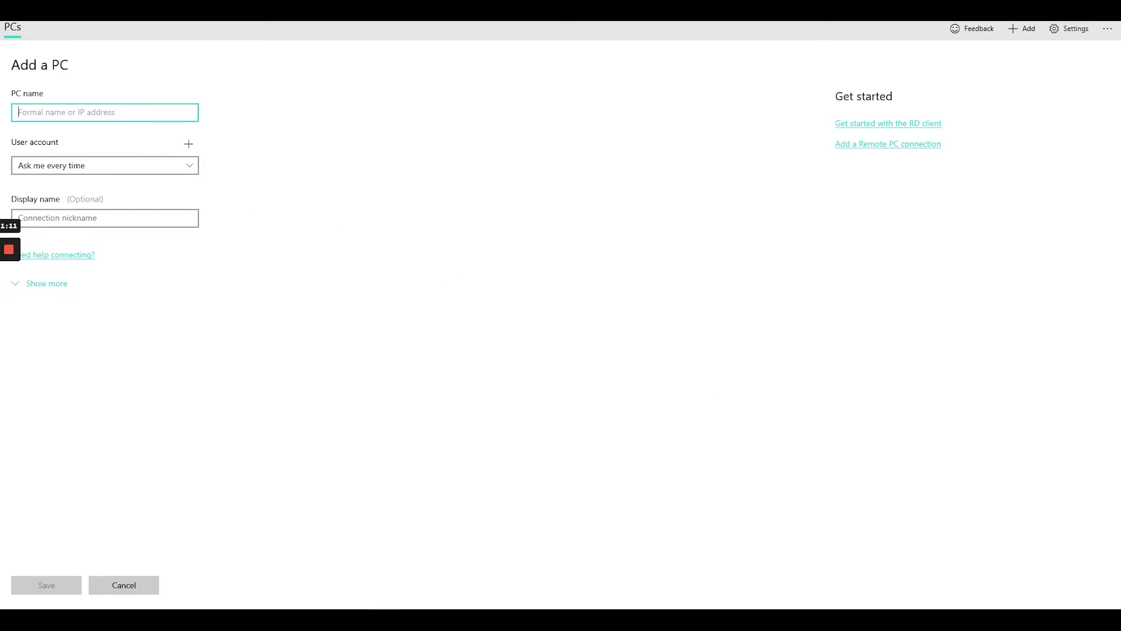
pyautogui.hotkey('ctrl', 'v')
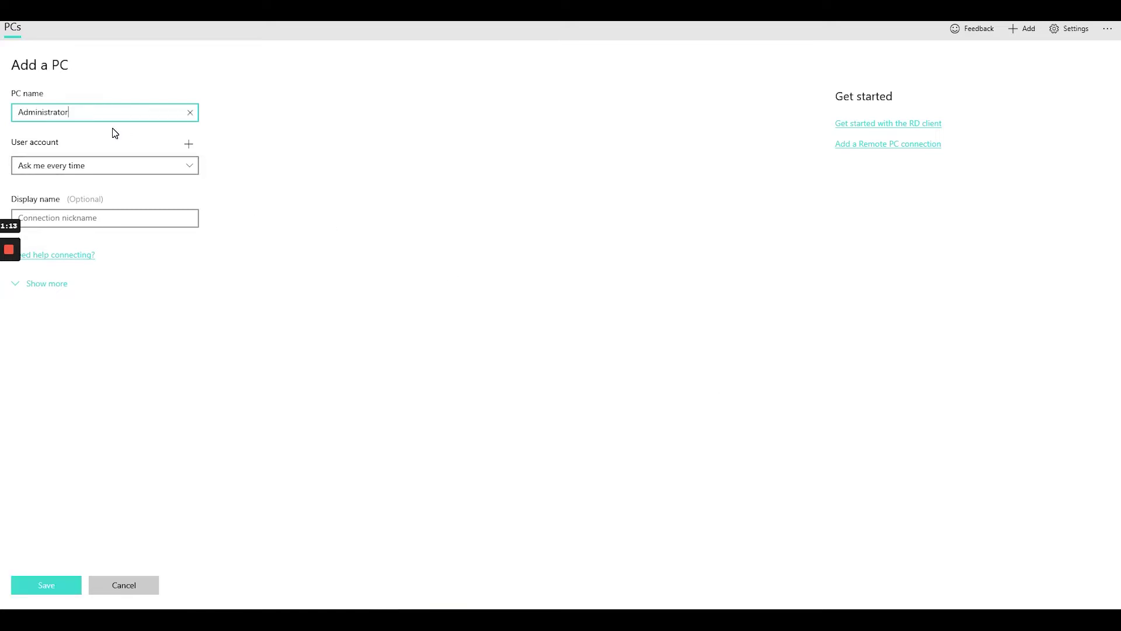
pyautogui.press('BackSpace')
pyautogui.press('BackSpace')
pyautogui.press('BackSpace')
pyautogui.press('BackSpace')
pyautogui.press('BackSpace')
pyautogui.press('BackSpace')
pyautogui.press('BackSpace')
pyautogui.press('BackSpace')
pyautogui.press('BackSpace')
pyautogui.press('BackSpace')
pyautogui.press('BackSpace')
pyautogui.press('BackSpace')
pyautogui.press('BackSpace')
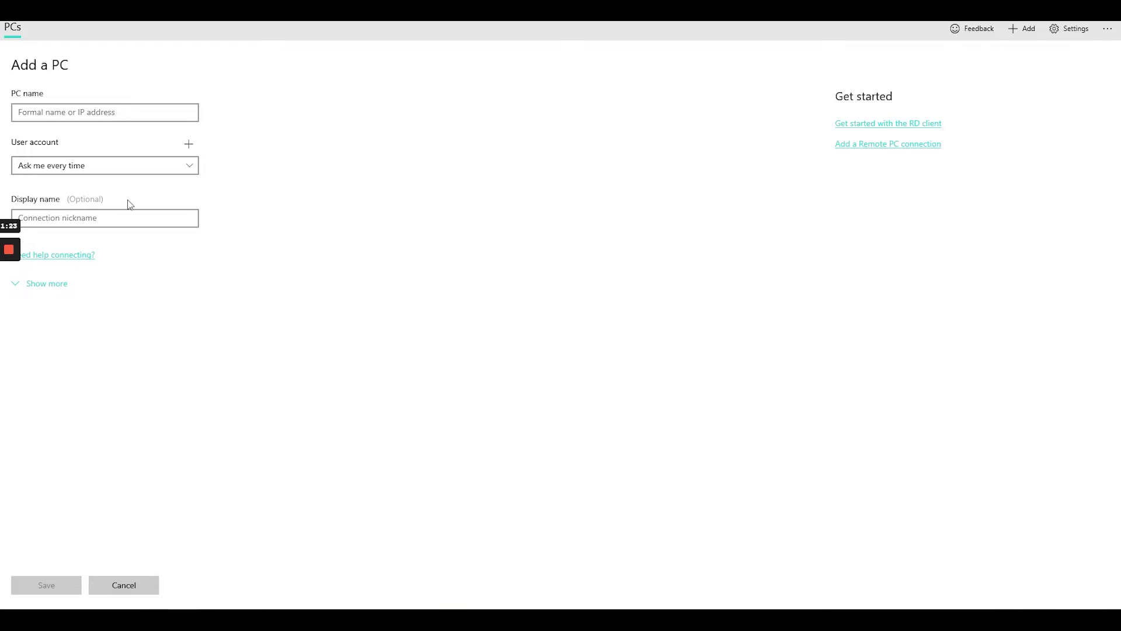
pyautogui.click(130, 217)
pyautogui.write('Administrator')
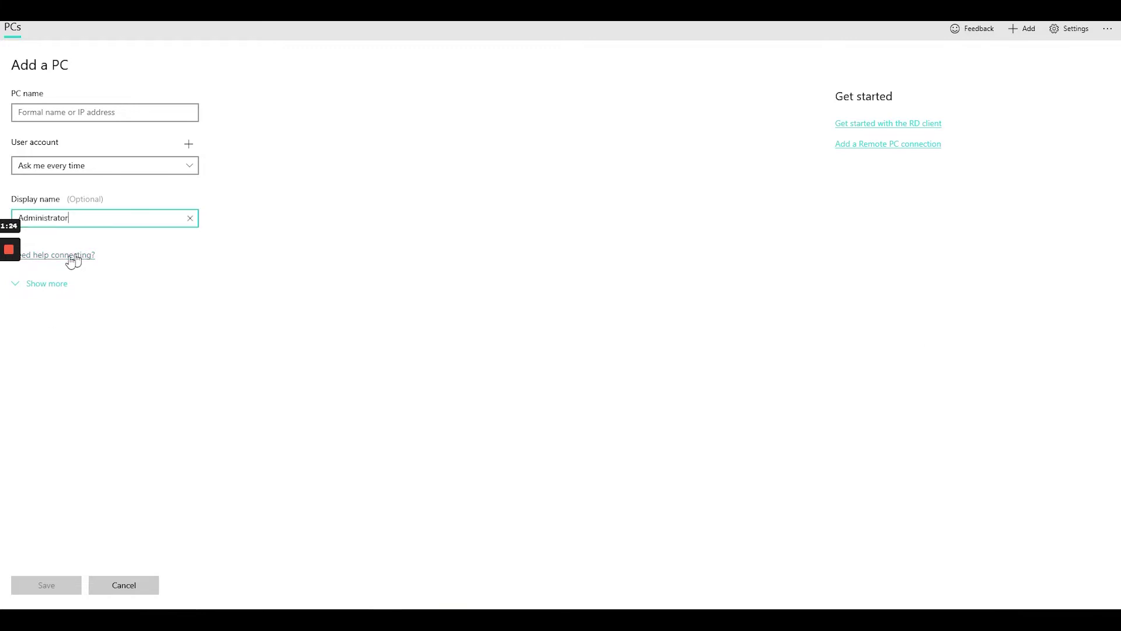
pyautogui.click(88, 164)
pyautogui.click(76, 183)
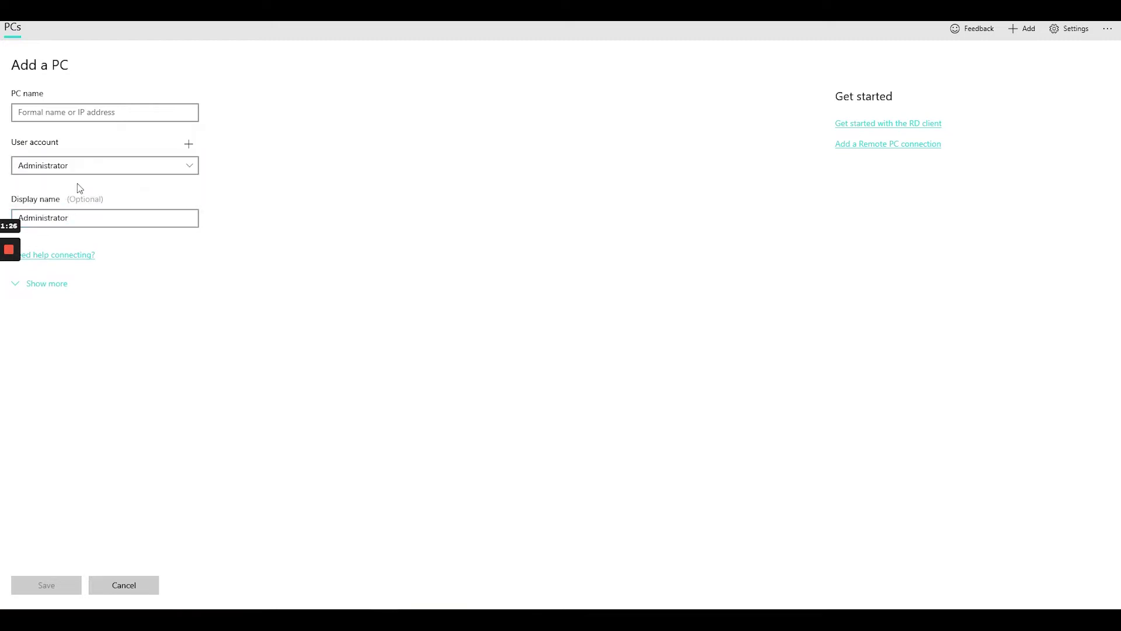
# Reveal the additional options and enter 3.144.172.31 as the PC name.
pyautogui.click(46, 285)
pyautogui.scroll(-5, 230, 380)
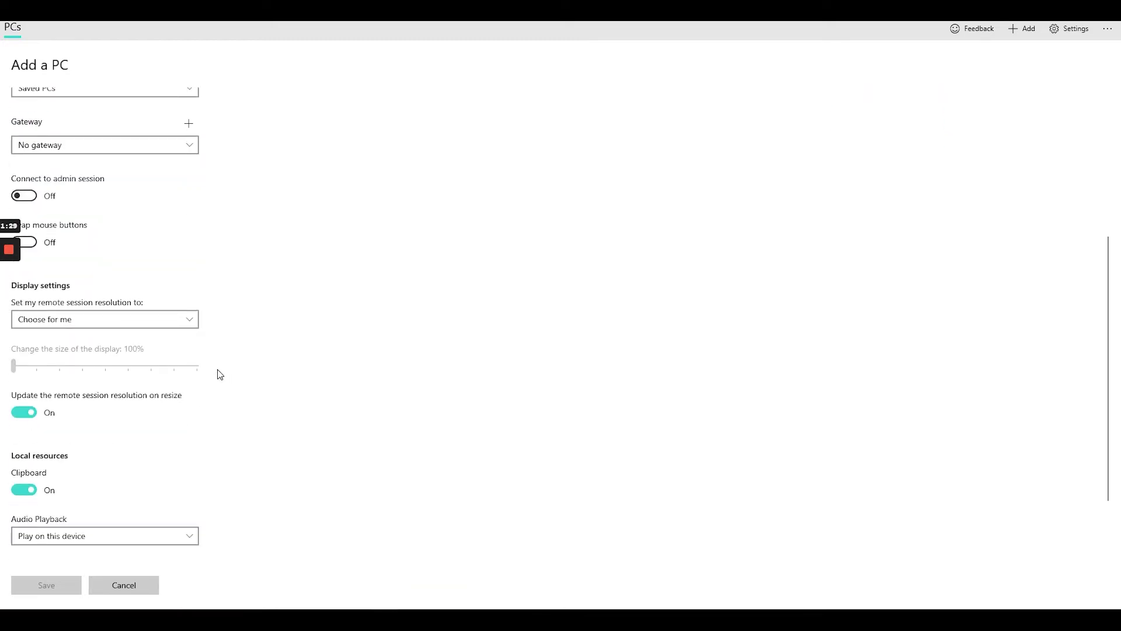
pyautogui.scroll(-2, 219, 374)
pyautogui.scroll(6, 217, 372)
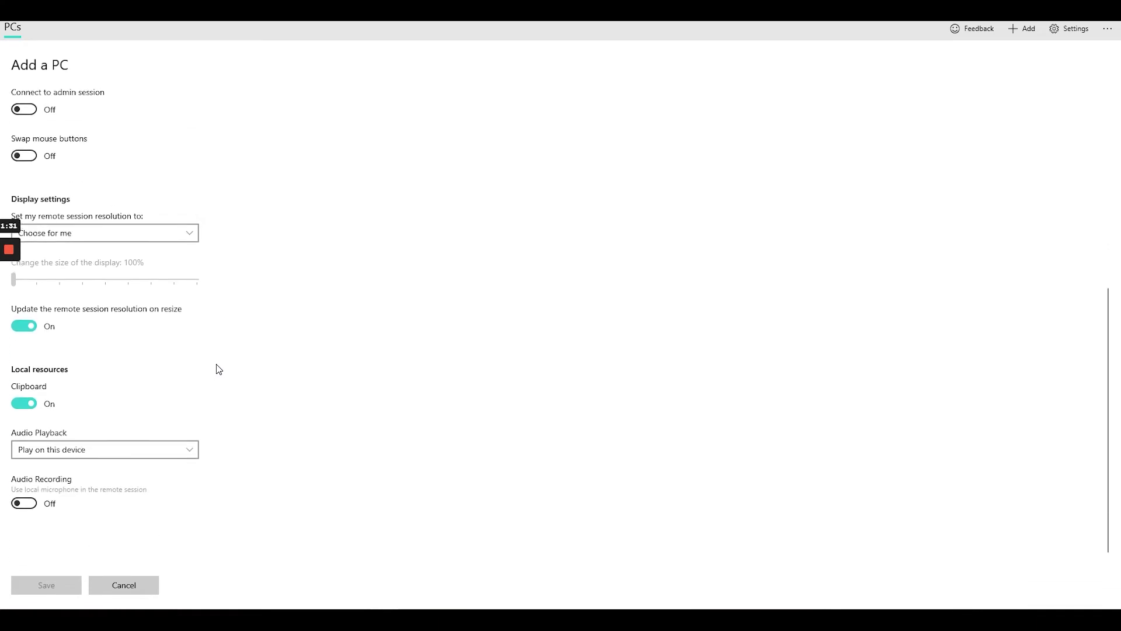
pyautogui.click(99, 113)
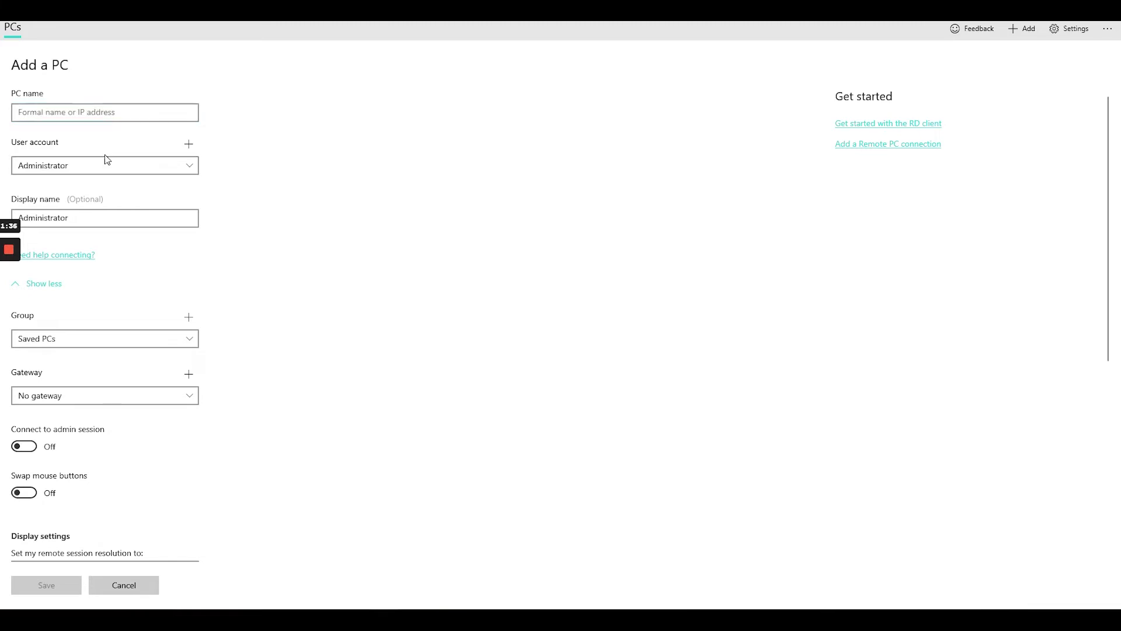
pyautogui.write('3.144.172.31')
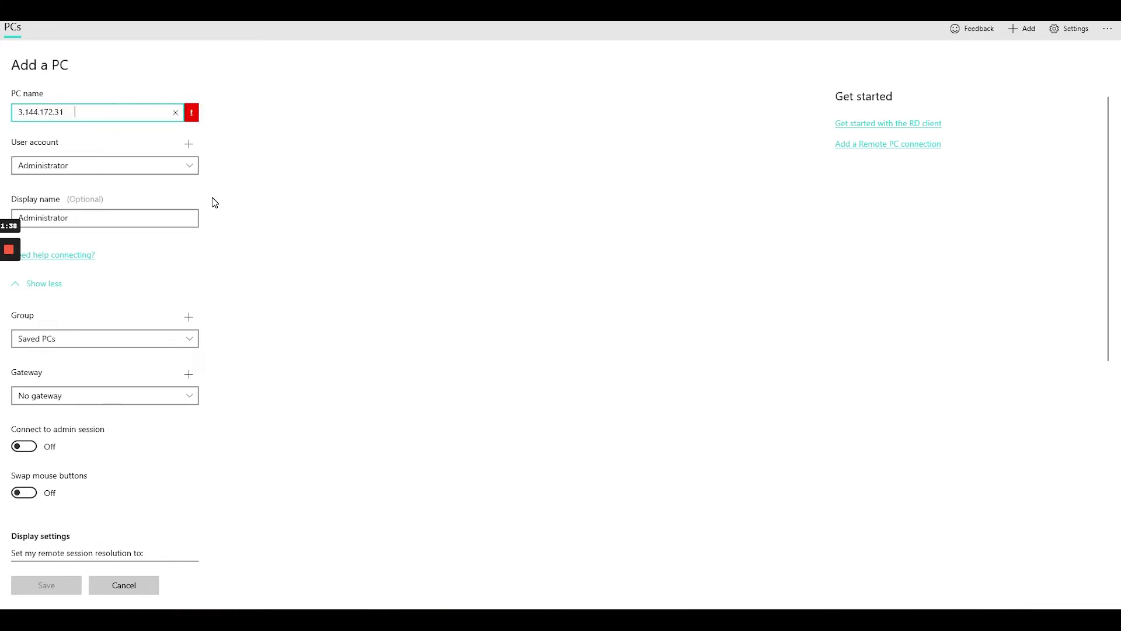
pyautogui.press('BackSpace')
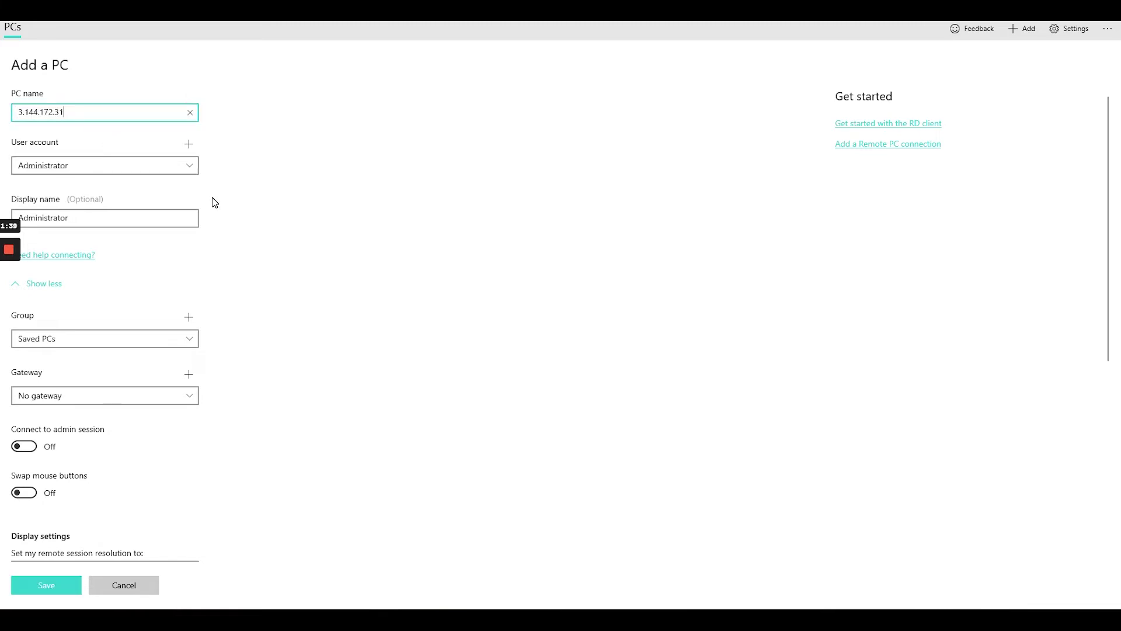
# Save and connect to the Administrator PC, permanently trust its certificate, and log in with the account password.
pyautogui.click(47, 585)
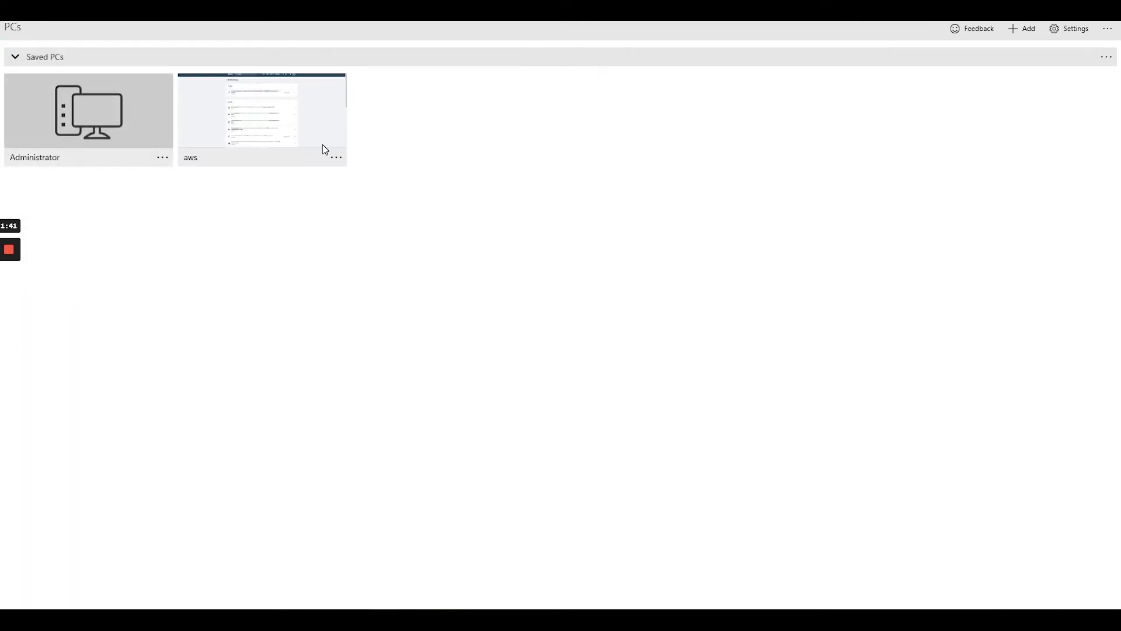
pyautogui.click(101, 114)
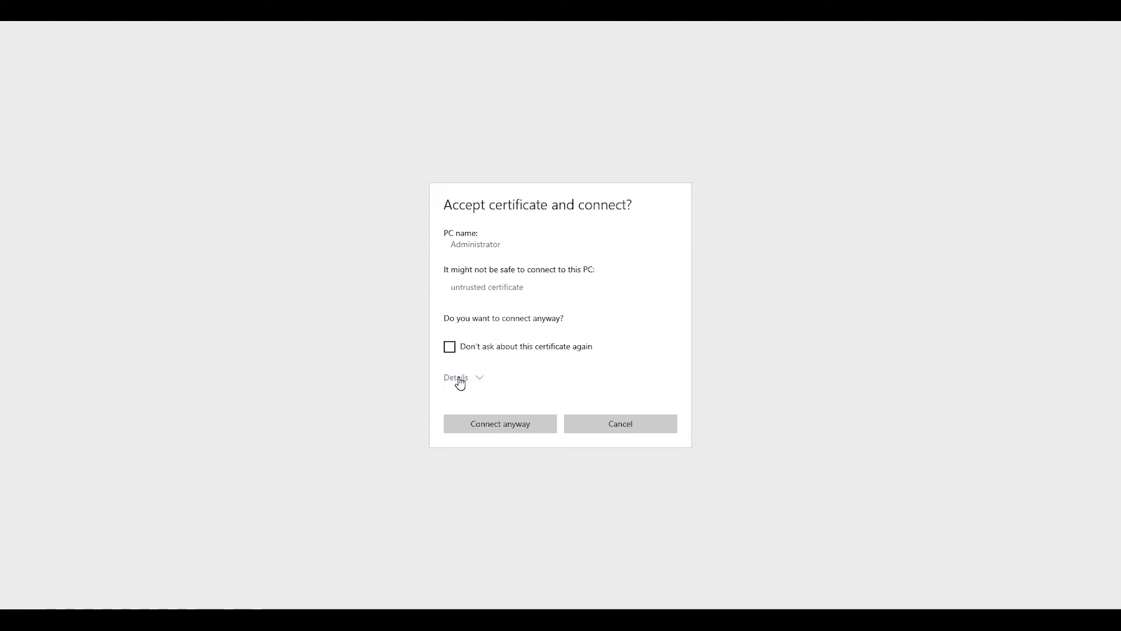
pyautogui.click(472, 350)
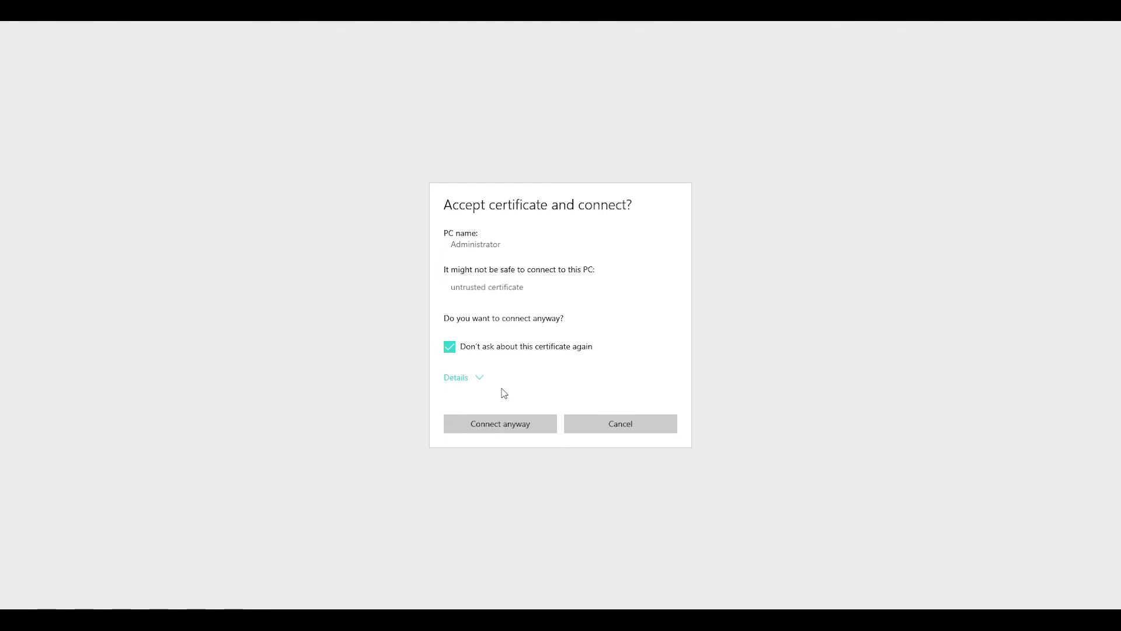
pyautogui.click(467, 377)
pyautogui.click(485, 511)
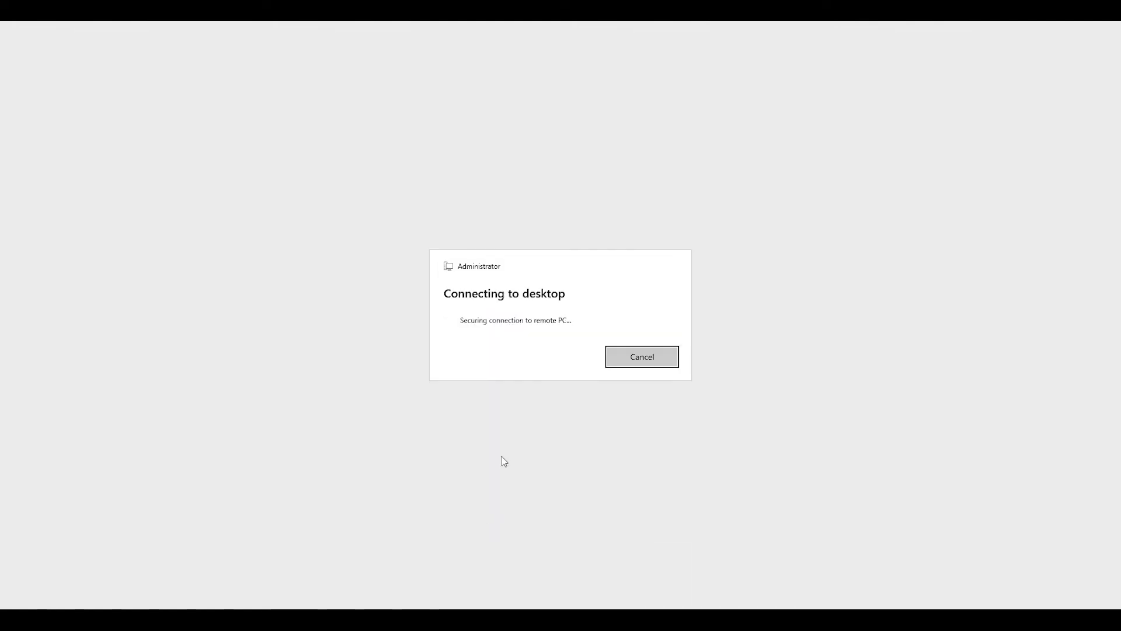
pyautogui.hotkey('ctrl', 'v')
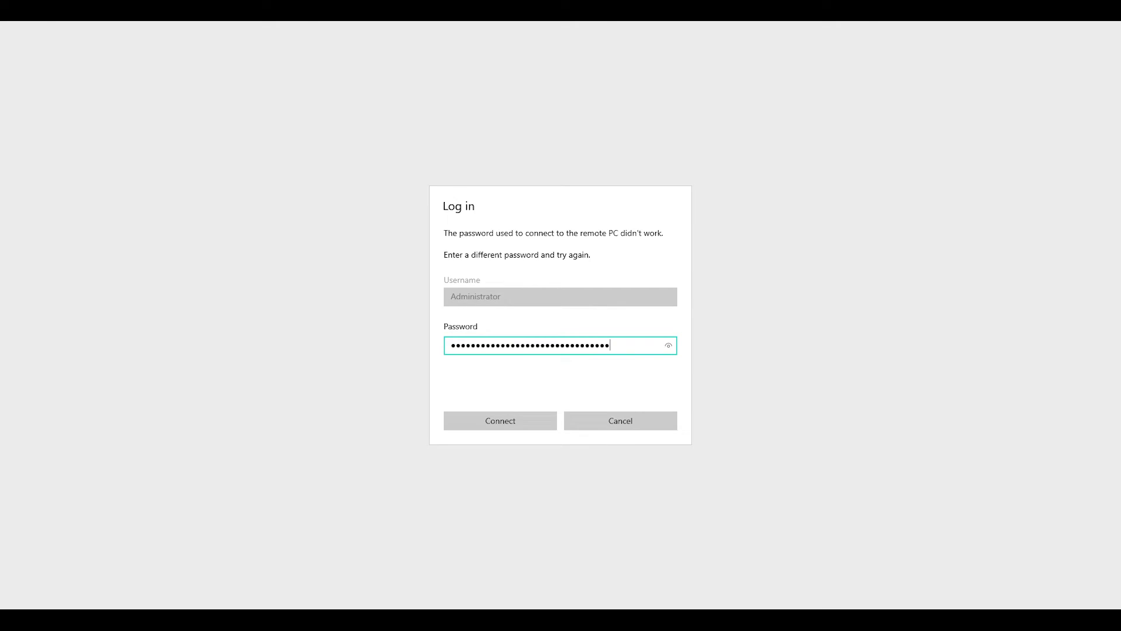
pyautogui.click(527, 422)
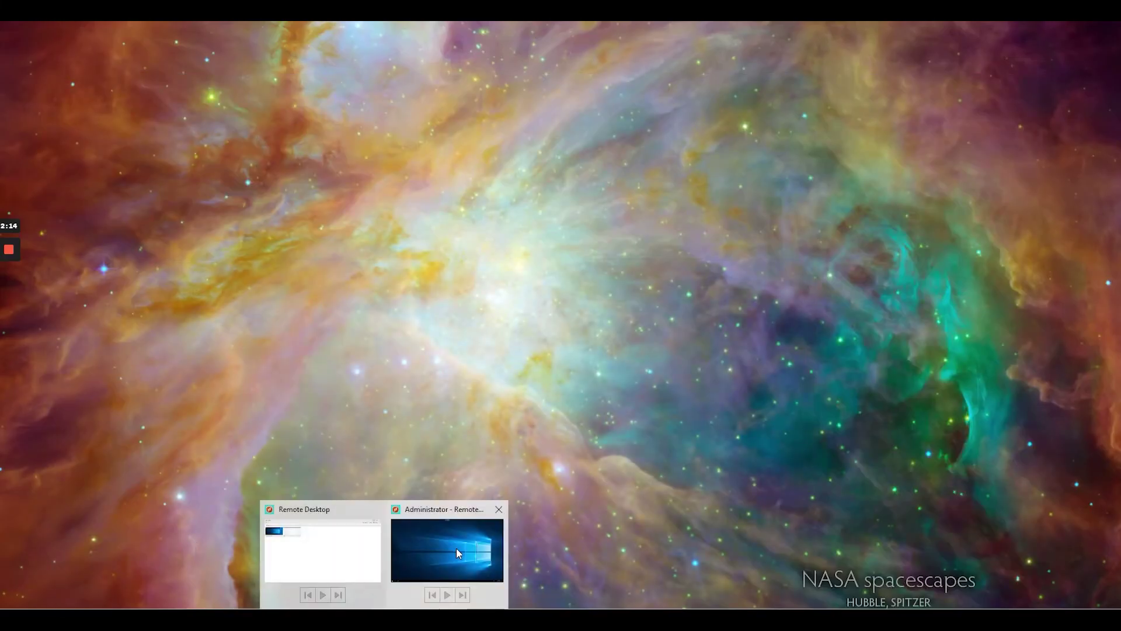
# Switch to the remote session, allow network discovery, and launch Server Manager from Start.
pyautogui.click(453, 546)
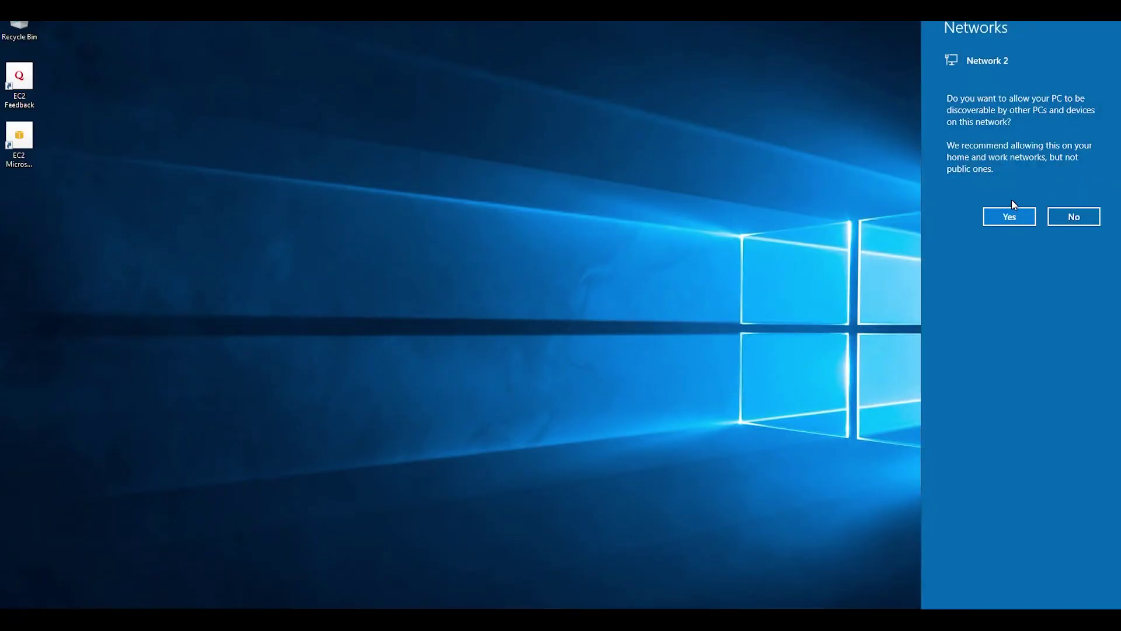
pyautogui.click(1002, 218)
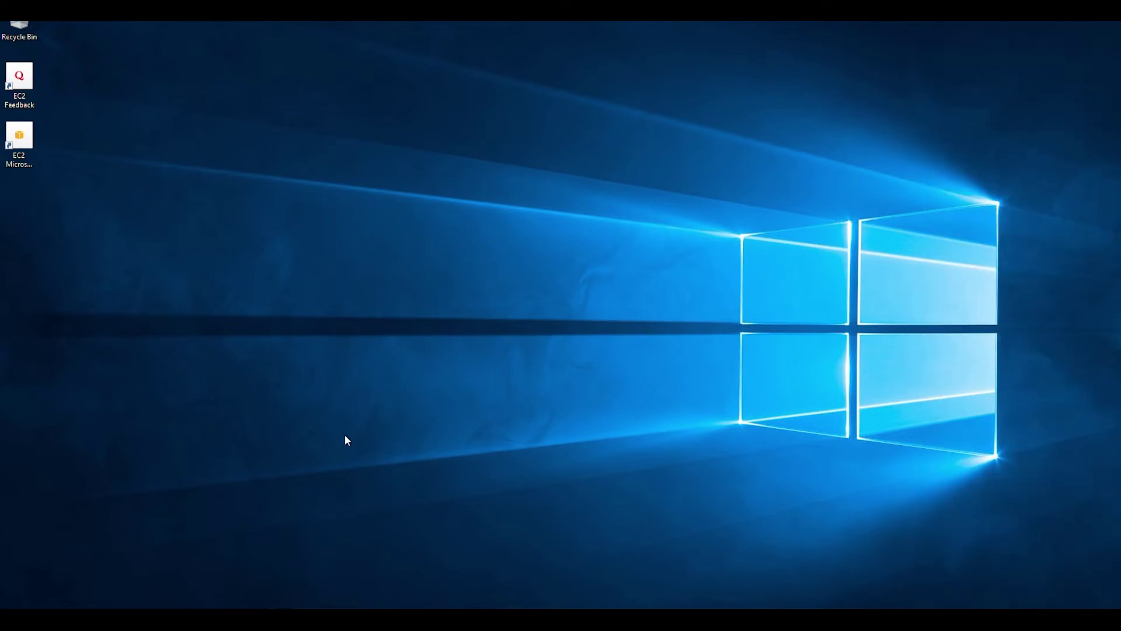
pyautogui.press('super')
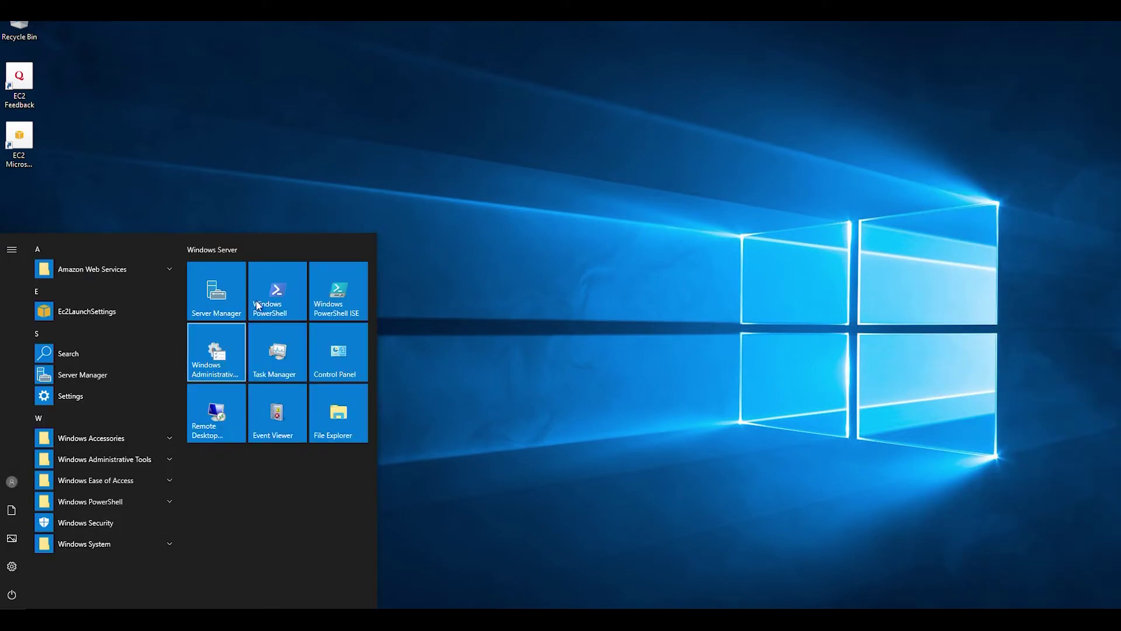
pyautogui.click(216, 292)
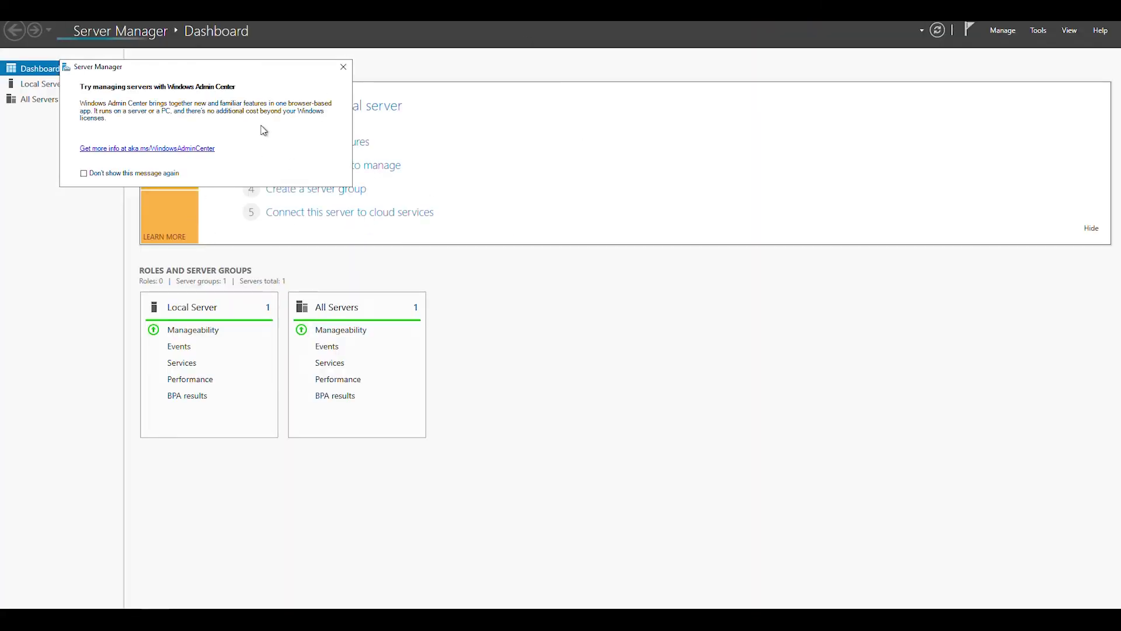
# Dismiss the Admin Center notice and set Local Server's IE Enhanced Security to Off for Administrators and Users.
pyautogui.click(344, 67)
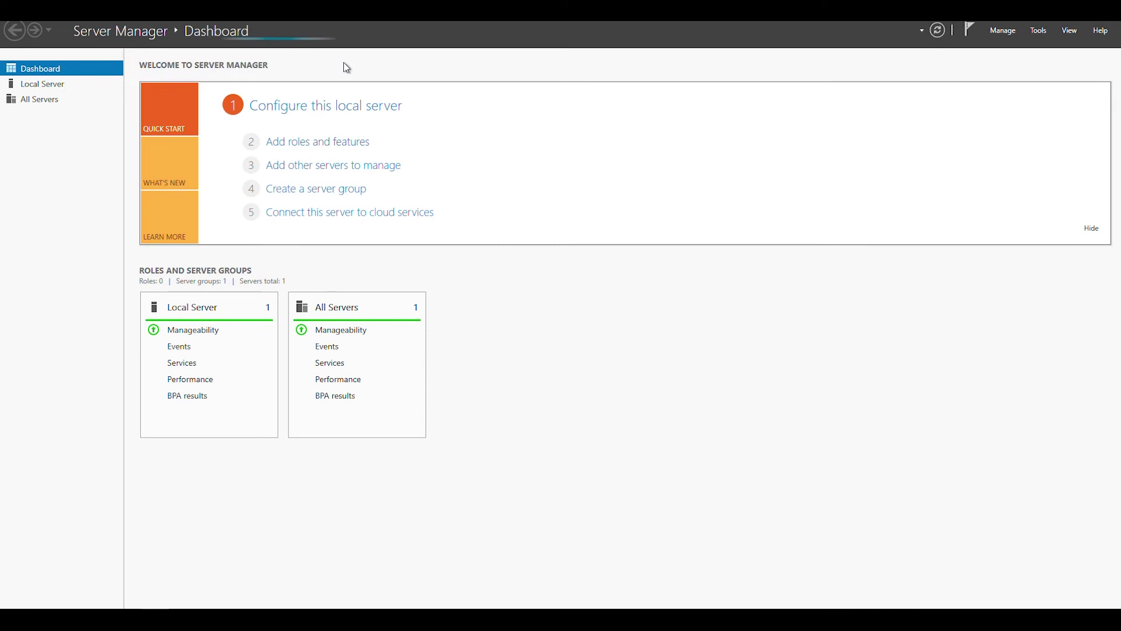
pyautogui.click(59, 83)
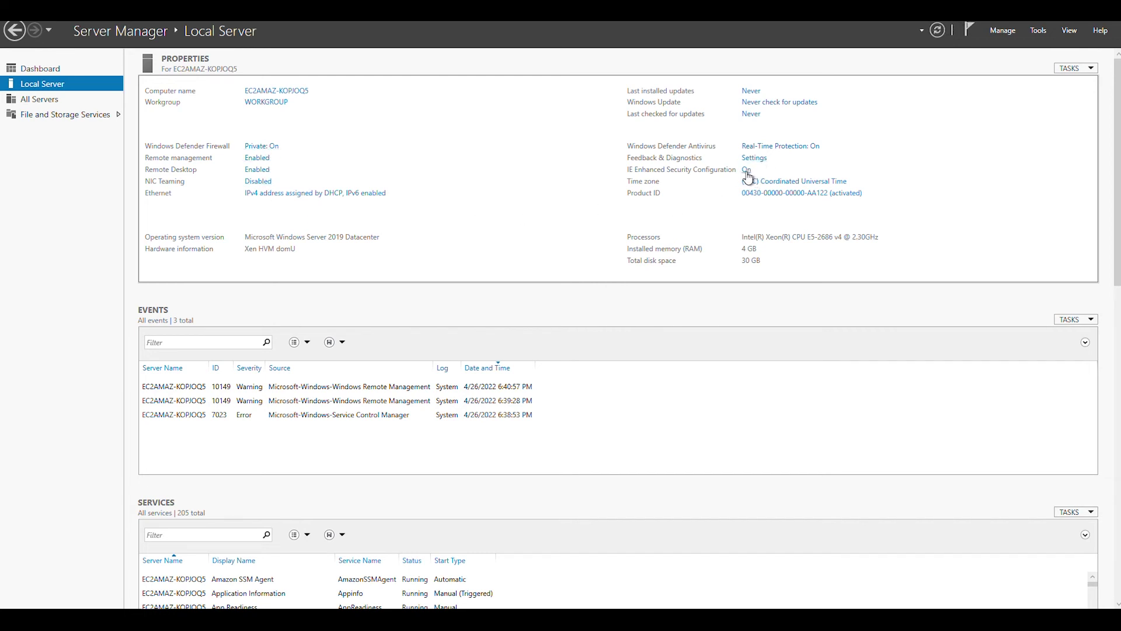
pyautogui.click(748, 170)
pyautogui.click(488, 294)
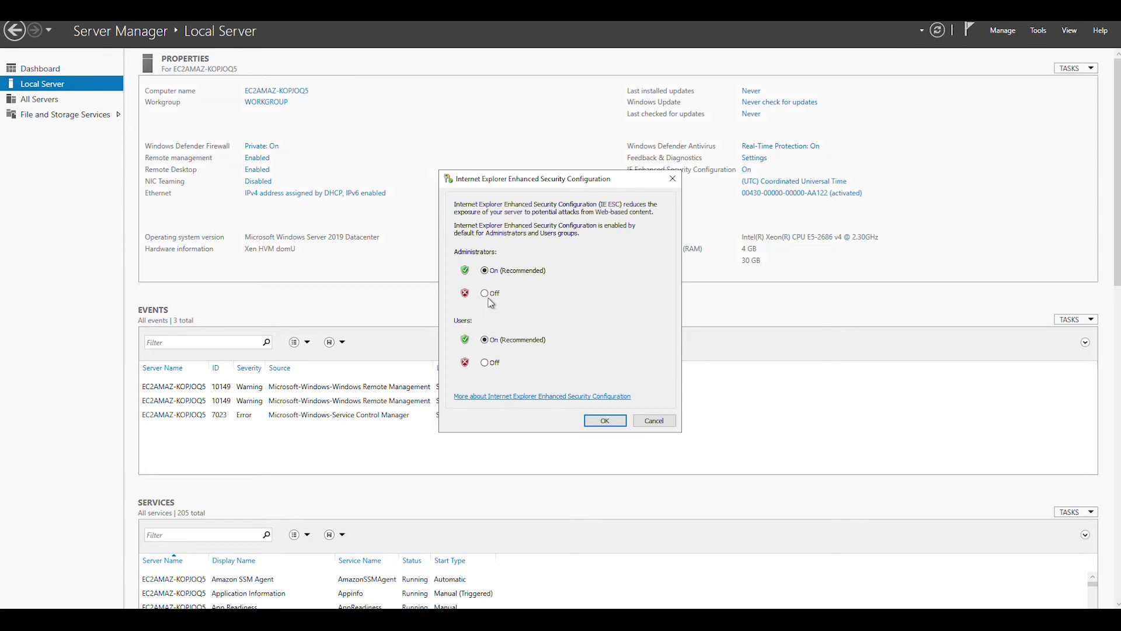
pyautogui.click(488, 363)
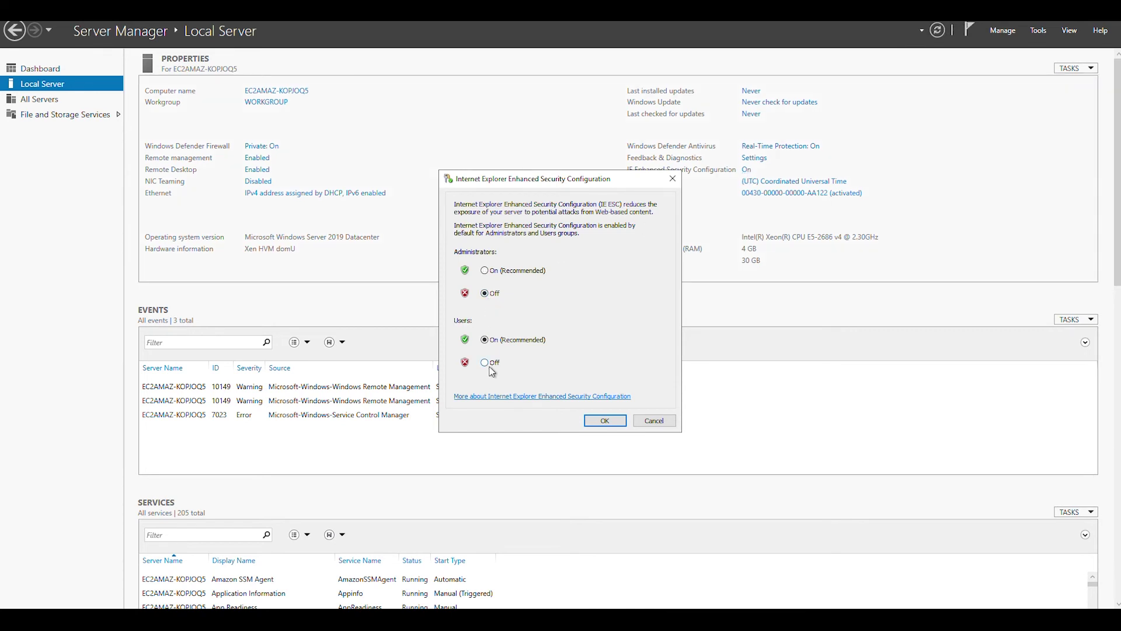
pyautogui.click(606, 420)
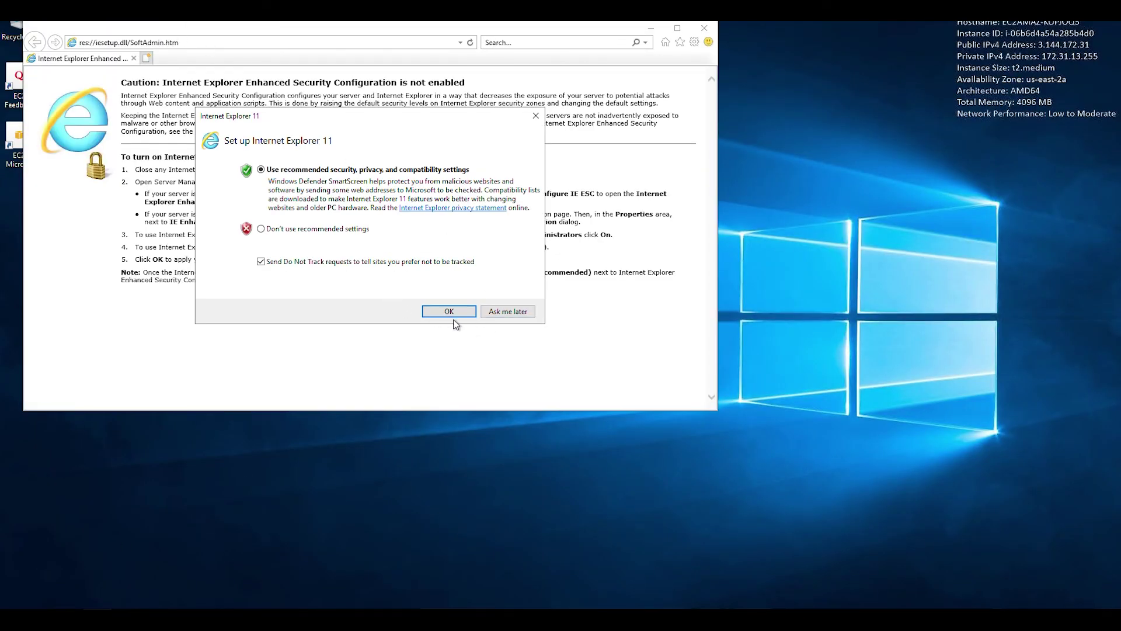
# Accept the recommended Internet Explorer 11 settings and search Bing for chrome from the address bar.
pyautogui.click(450, 314)
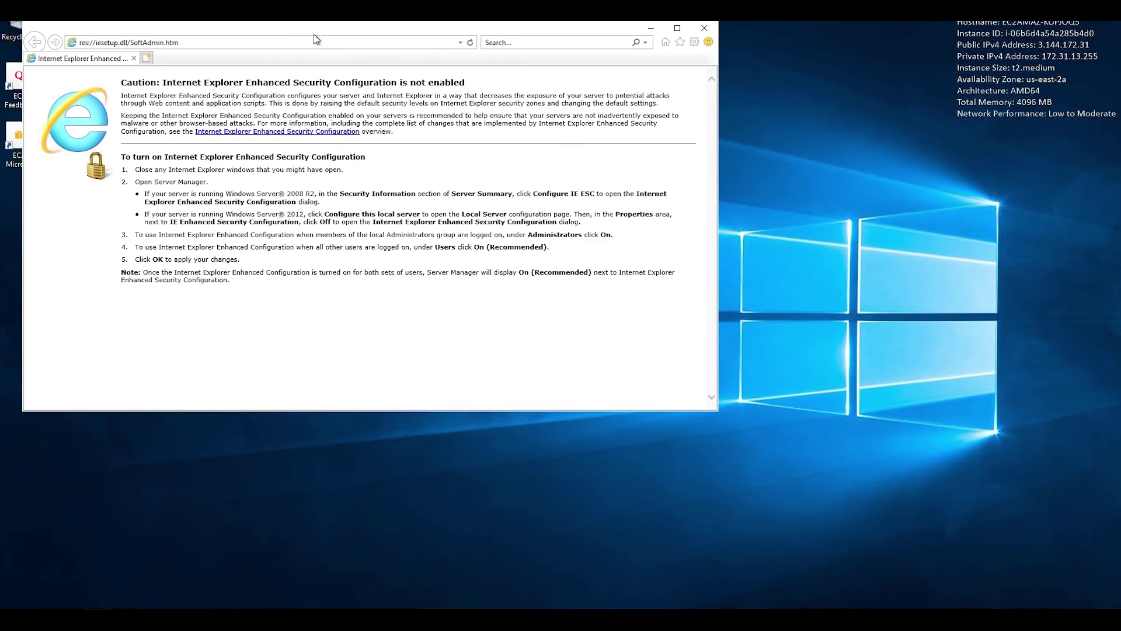
pyautogui.moveTo(314, 33); pyautogui.dragTo(438, 98)
pyautogui.click(401, 111)
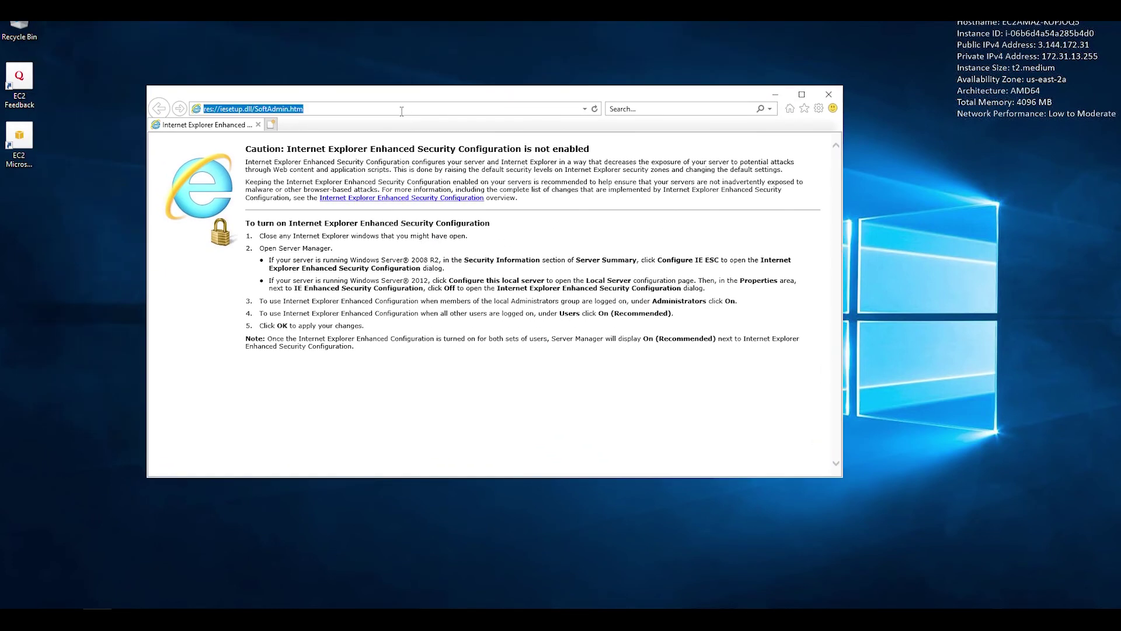
pyautogui.write('chrome')
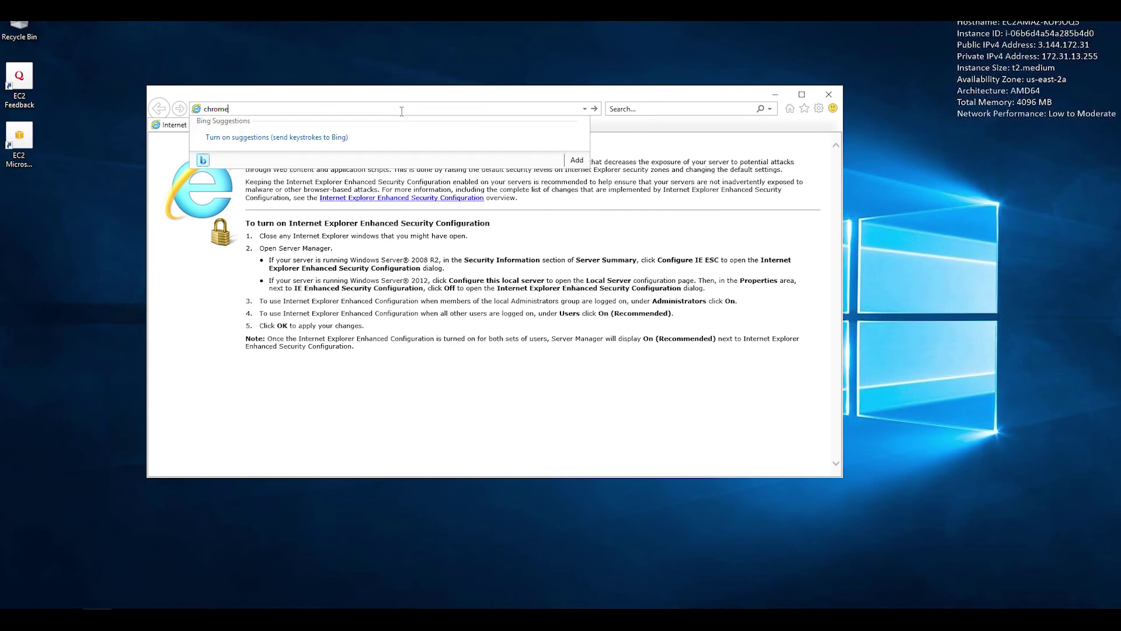
pyautogui.press('Return')
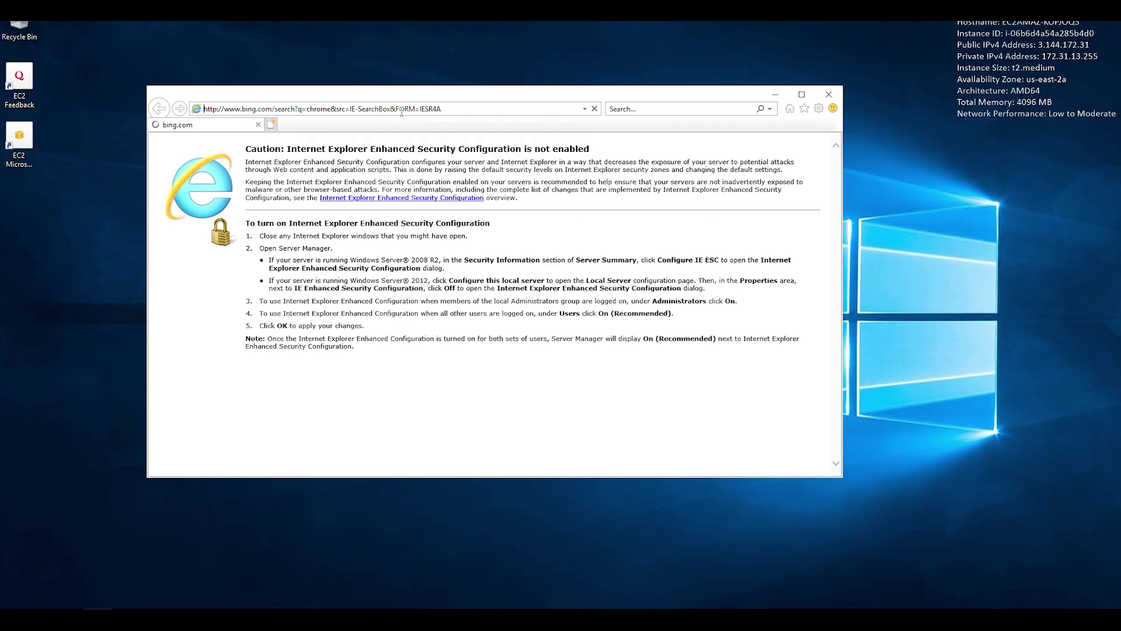
pyautogui.click(340, 149)
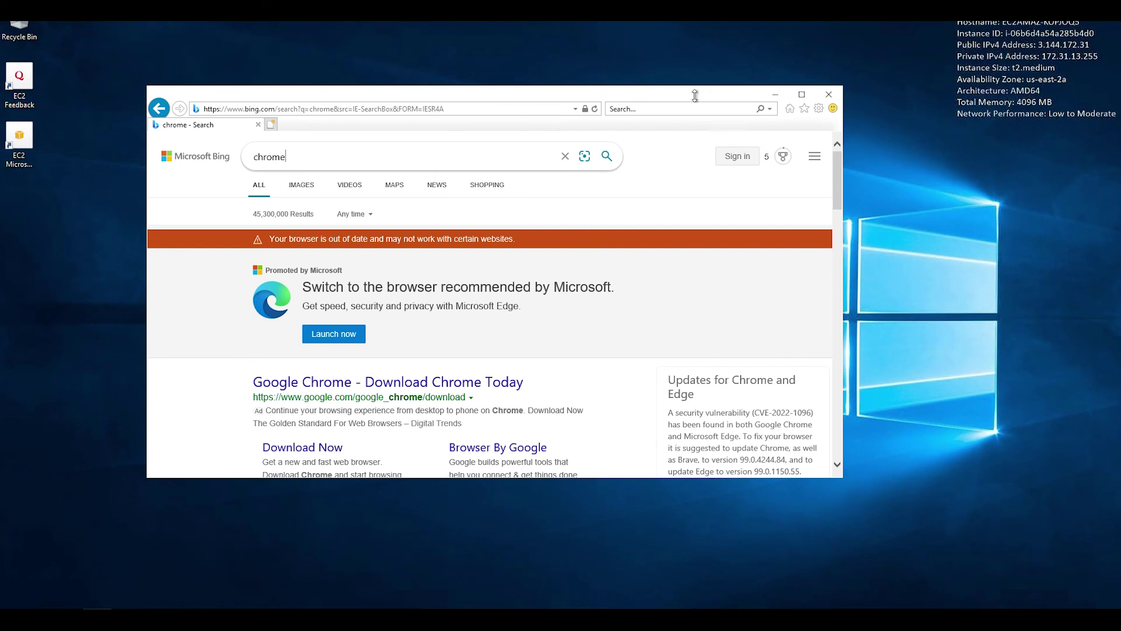
pyautogui.moveTo(750, 99); pyautogui.dragTo(803, 102)
pyautogui.click(473, 116)
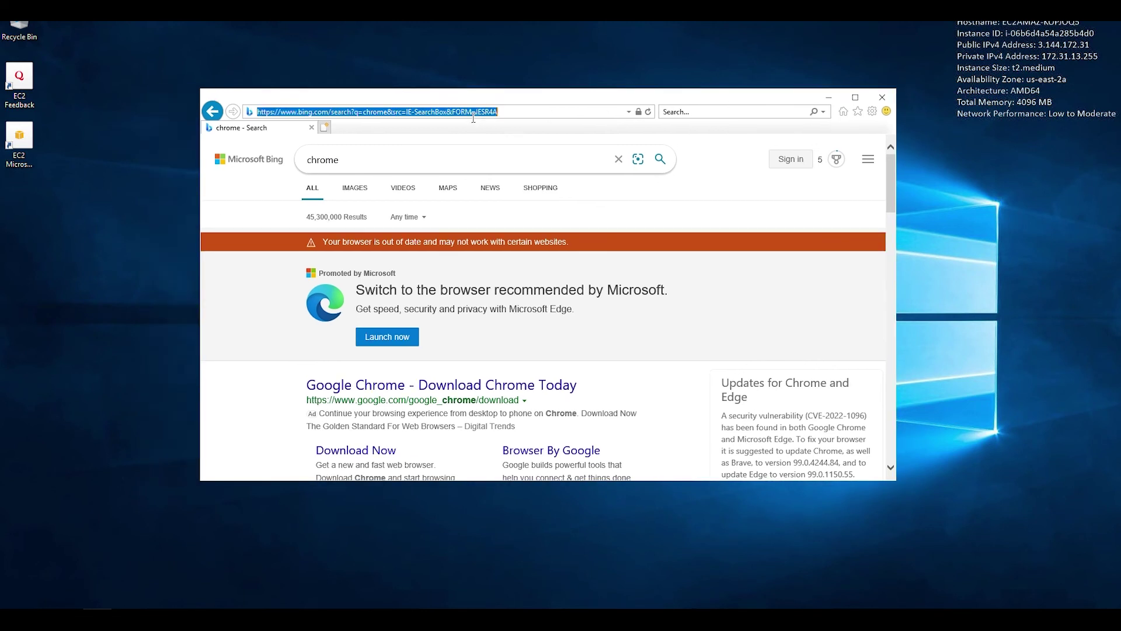
pyautogui.hotkey('alt', 'F4')
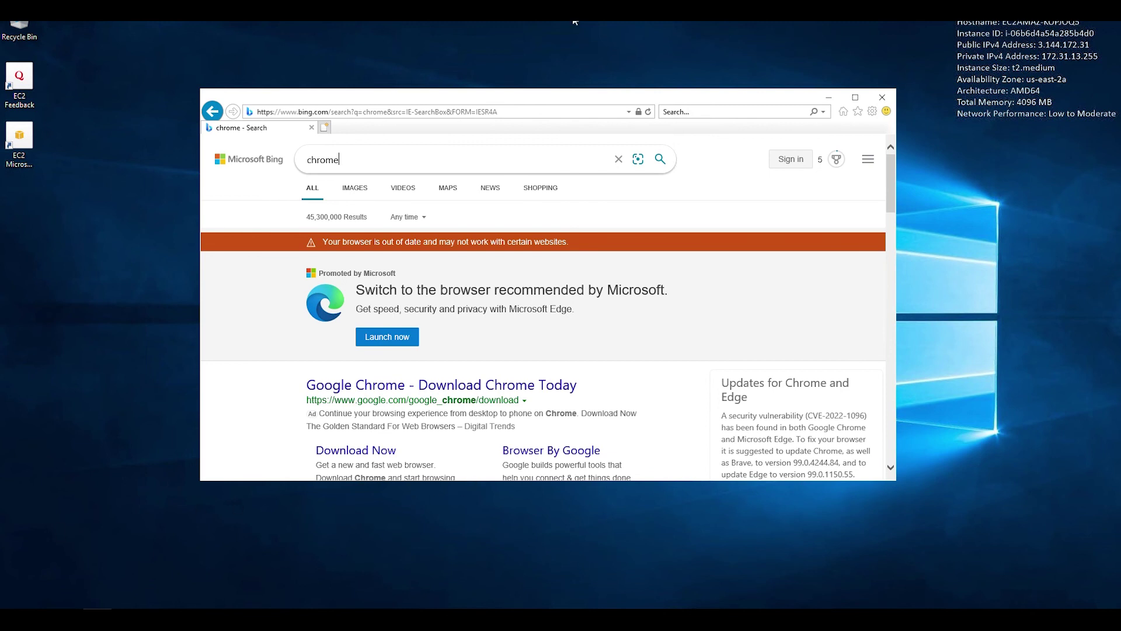
pyautogui.moveTo(1092, 23)
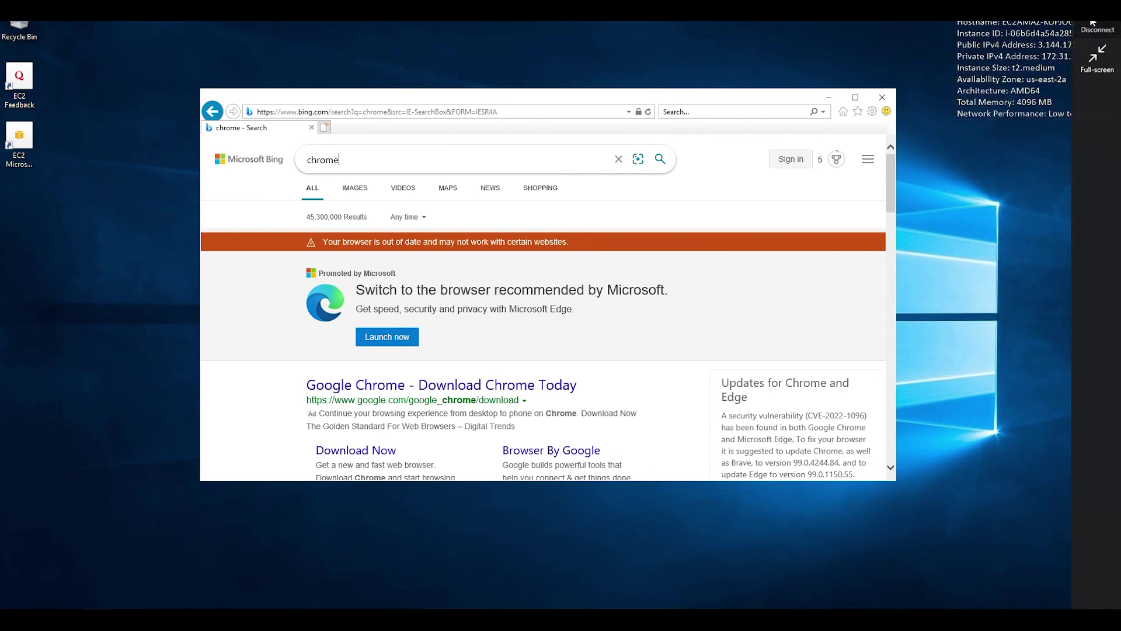